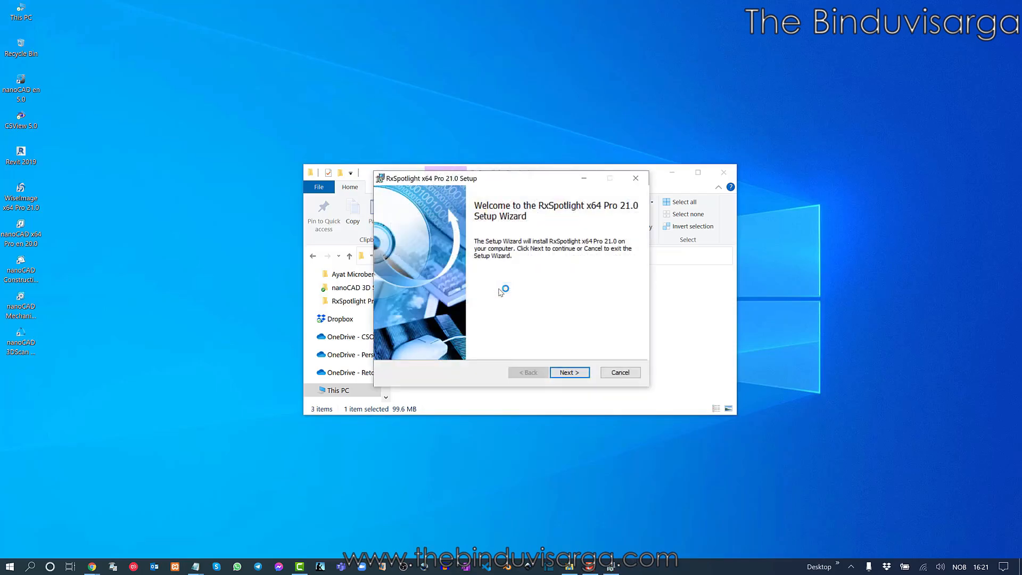
Minimize the file browser and move the setup window to the right
left_click(675, 174)
left_click(674, 174)
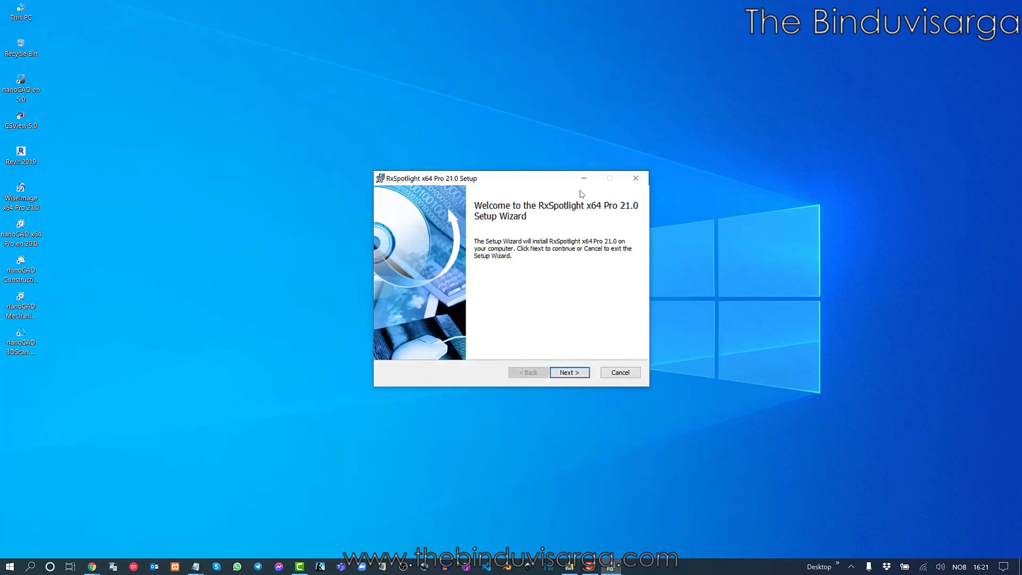
left_click_drag(524, 177, 591, 176)
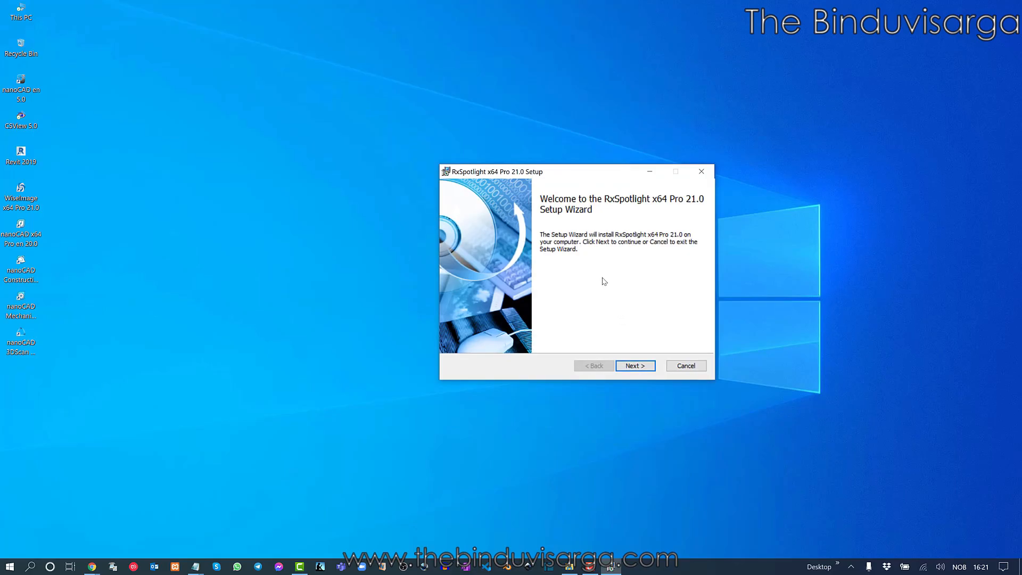
Continue past the Welcome page and accept the license agreement terms
left_click(640, 369)
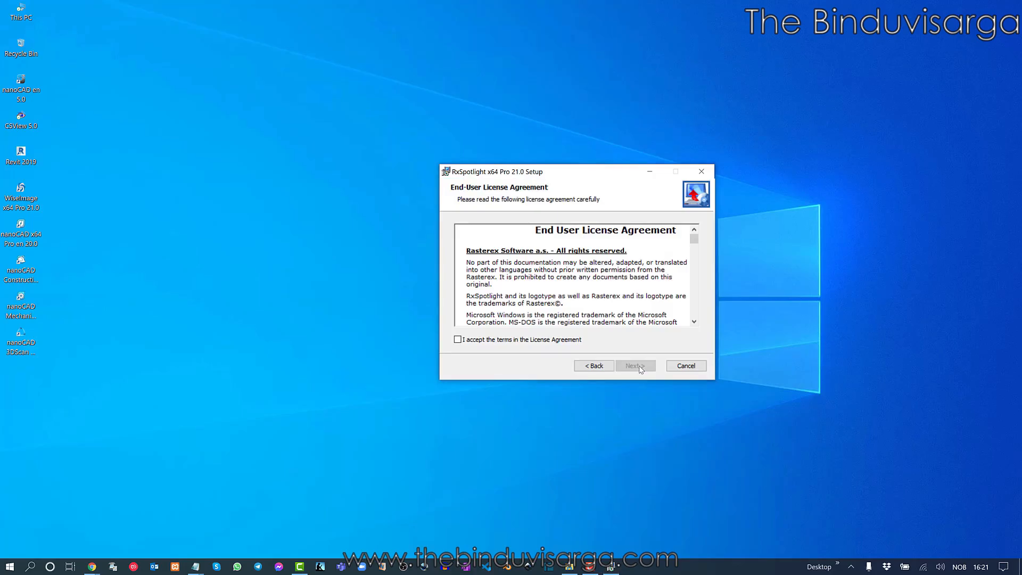
left_click_drag(579, 181, 520, 188)
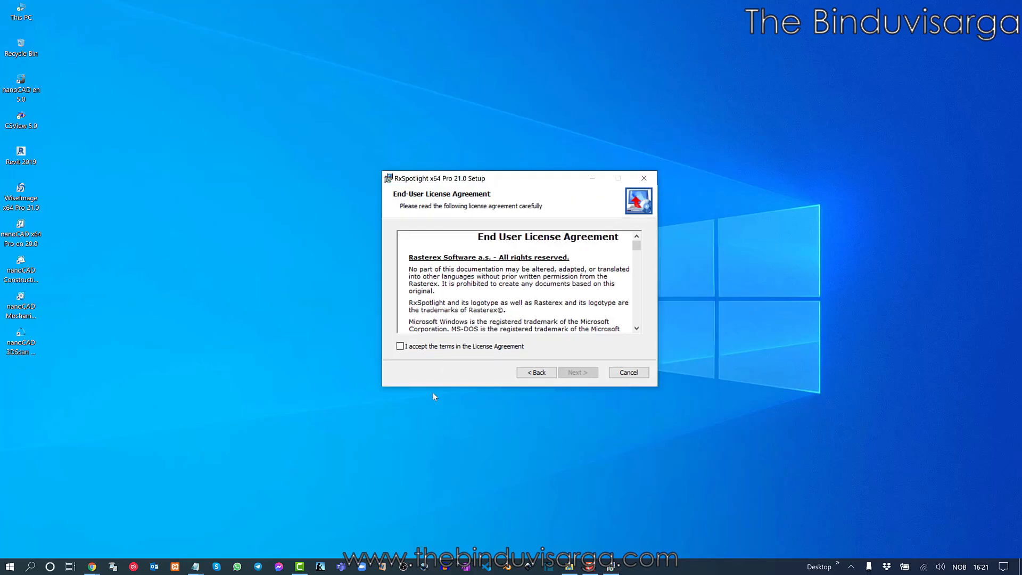
left_click(426, 347)
Paste the product serial number into the Customer Information page
left_click(582, 376)
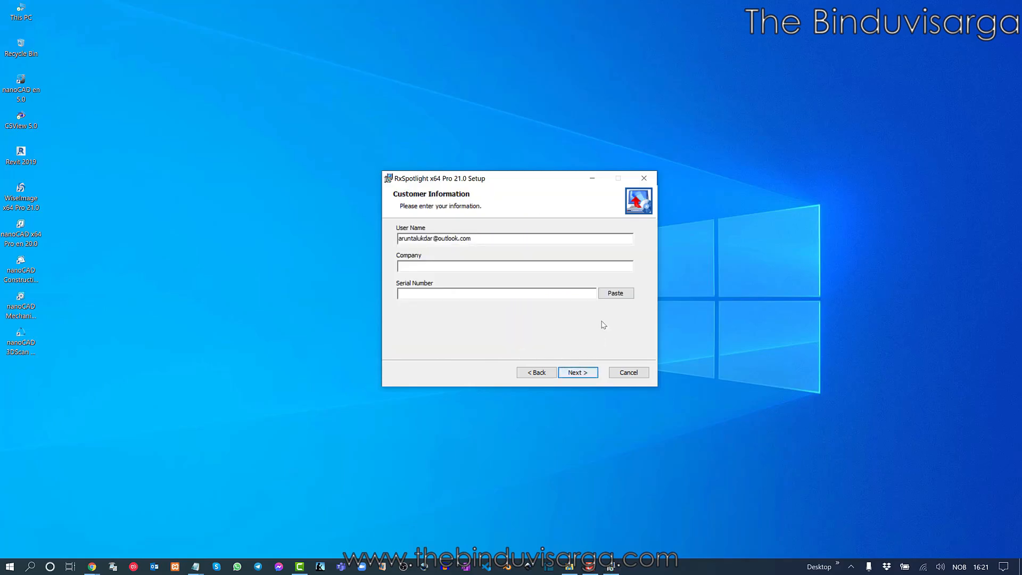
left_click(615, 294)
left_click_drag(509, 294, 386, 294)
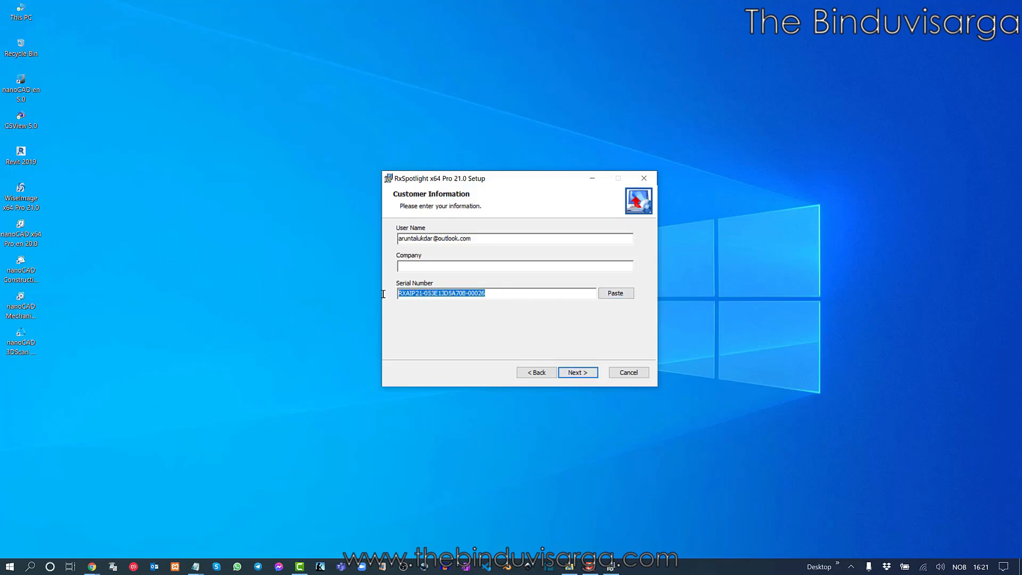
Replace the User Name field with the user's name
left_click(446, 238)
left_click_drag(495, 238, 365, 238)
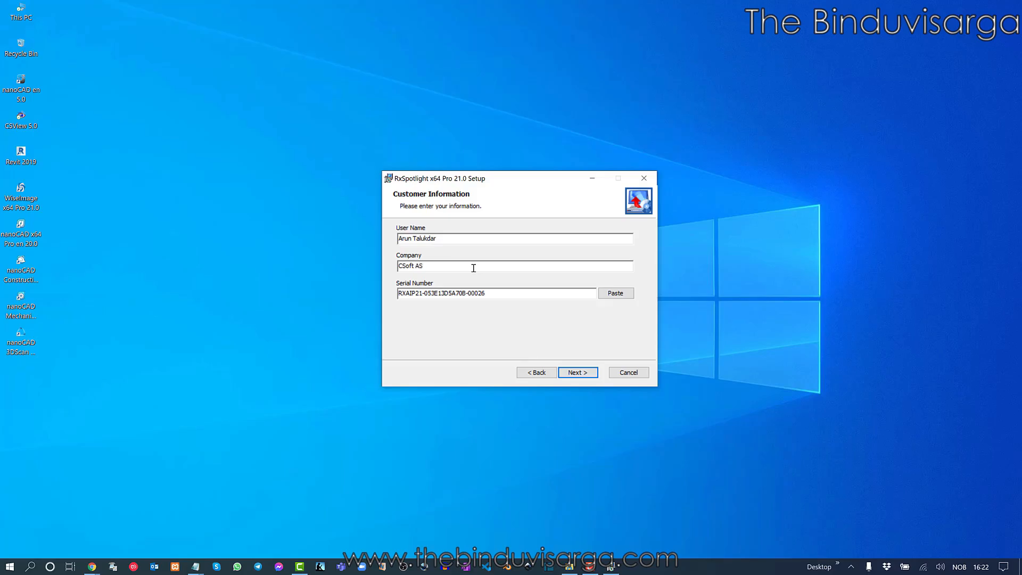
Review the C:\Program Files\Rasterex\RxSpotlight x64 Pro 21.0\ install folder and keep it as the destination
left_click(579, 374)
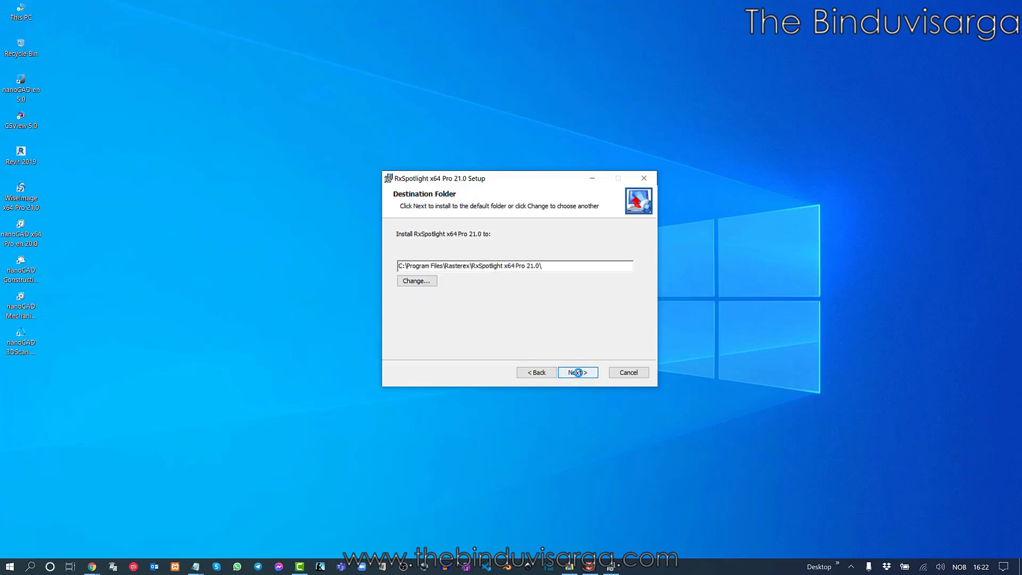
left_click(418, 281)
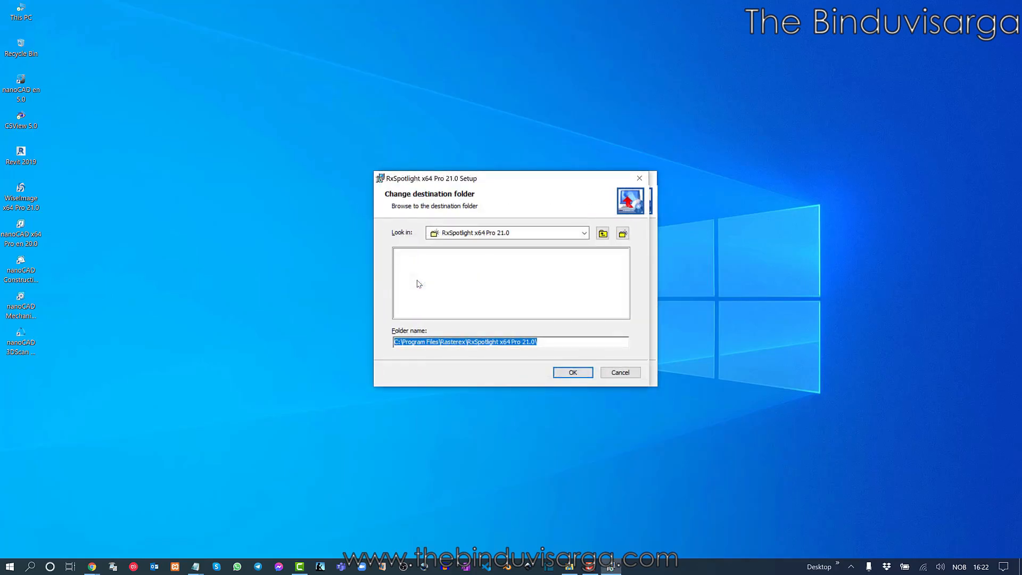
left_click(638, 180)
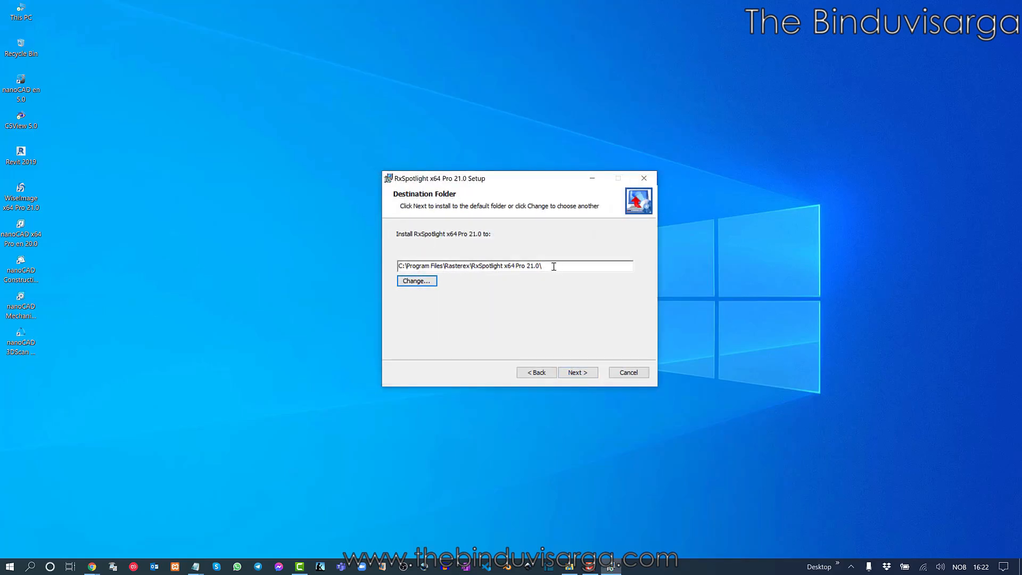
left_click(577, 373)
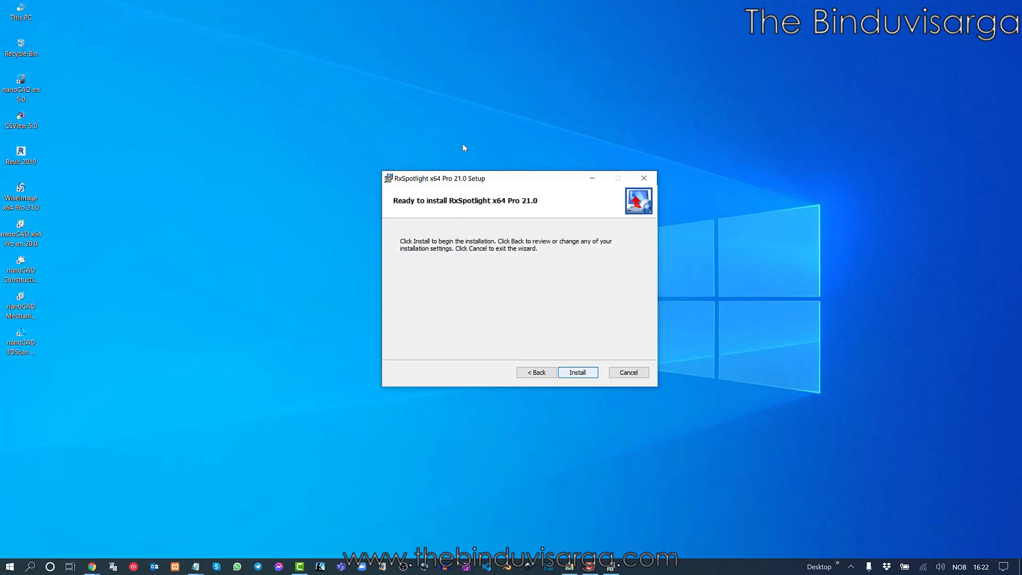
Install RxSpotlight x64 Pro 21.0 and tick Launch RegWizard on the completed page
left_click_drag(514, 181, 562, 183)
left_click(620, 376)
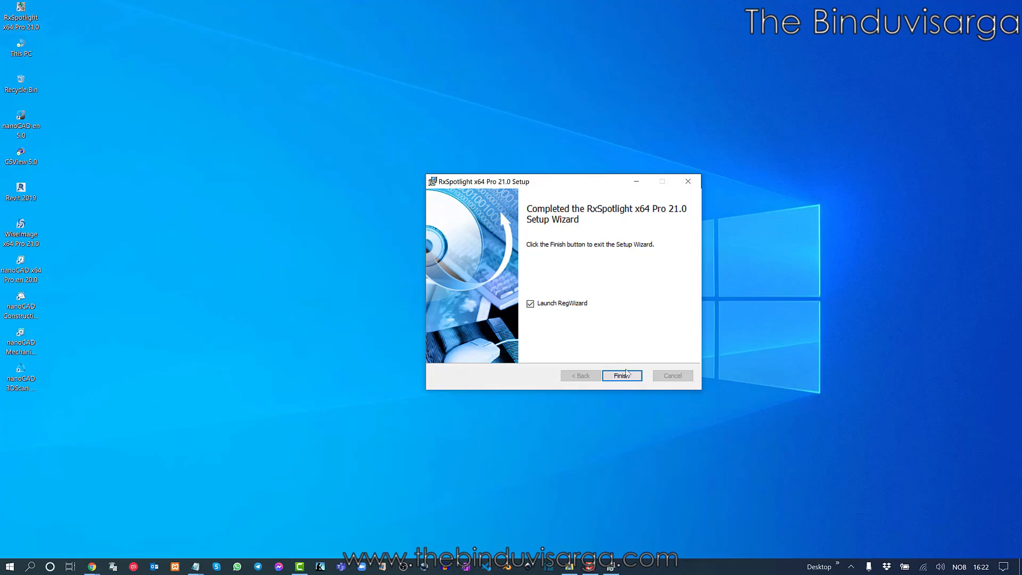
left_click(531, 306)
Finish setup and choose Activate license in the Registration Wizard
left_click(623, 376)
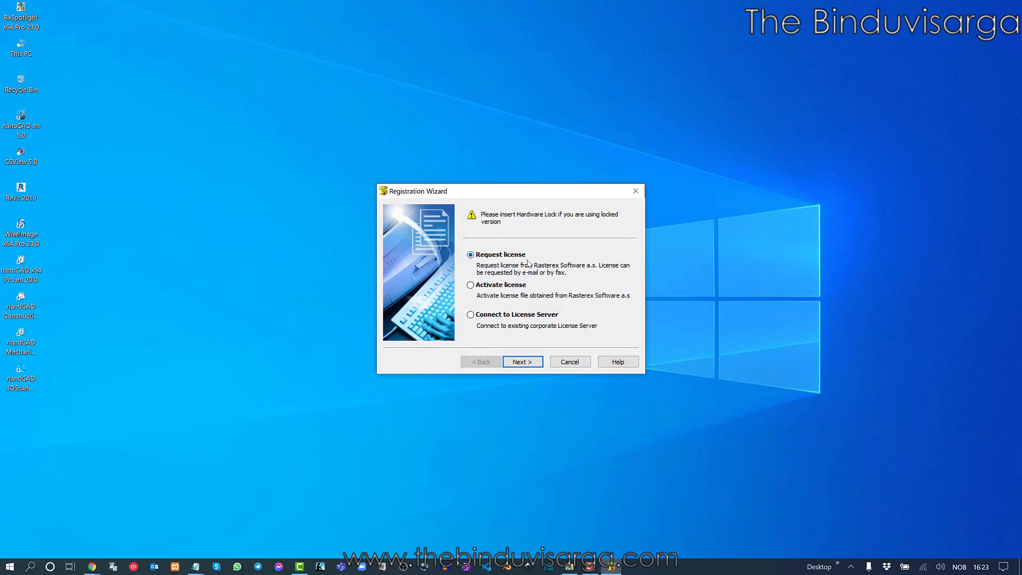
left_click(511, 287)
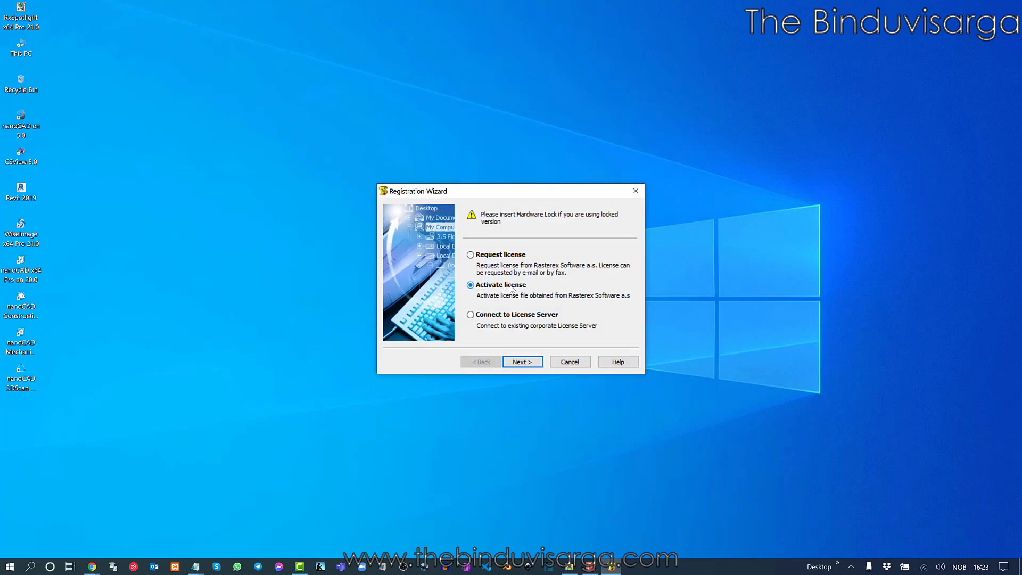
left_click(531, 360)
Load RX DK21.lic from the RxSpotlight Pro 21.0 folder on D: and submit it
left_click(612, 274)
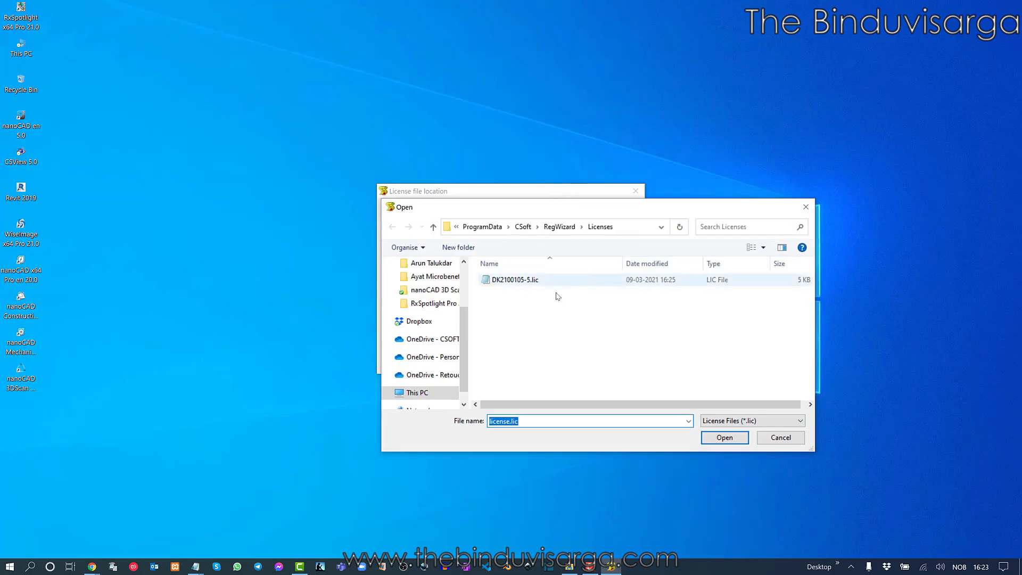
left_click(420, 394)
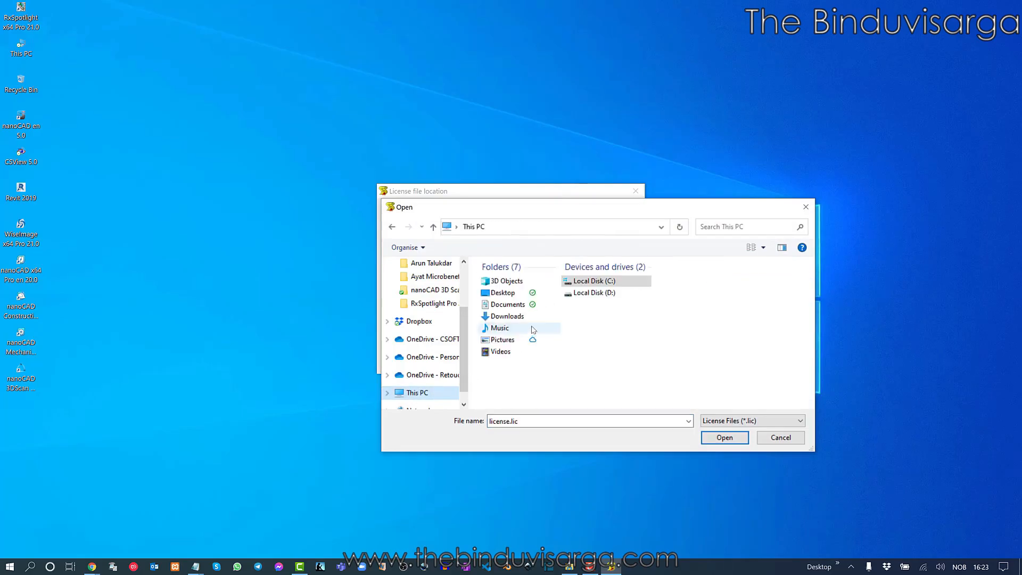
double_click(599, 292)
double_click(513, 266)
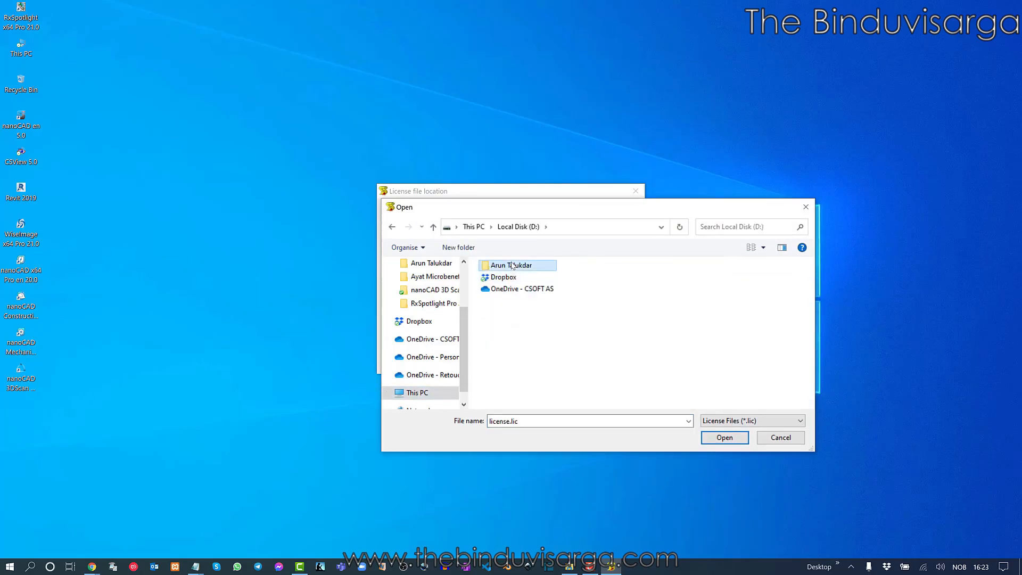
double_click(511, 266)
left_click(510, 280)
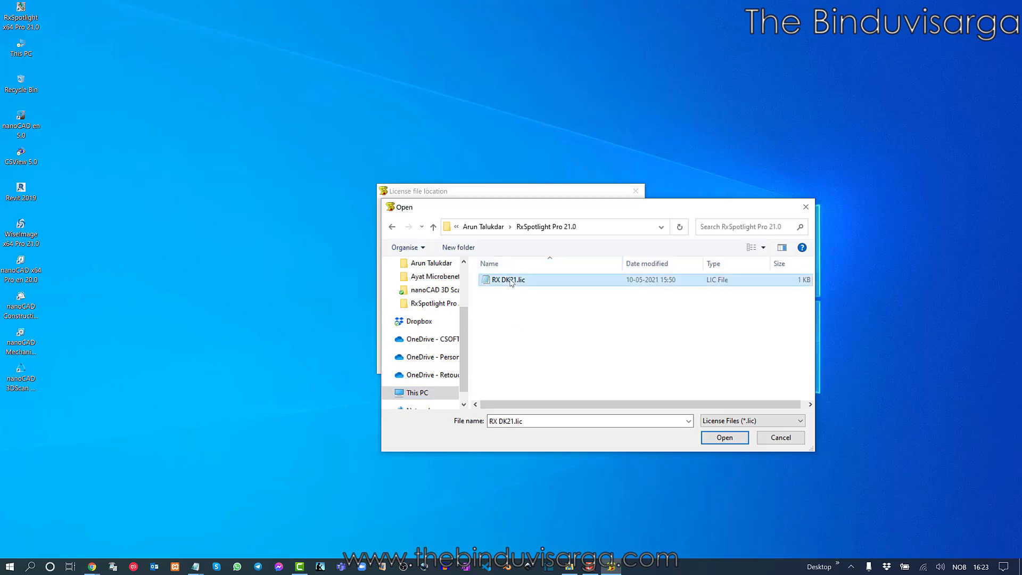
left_click(725, 438)
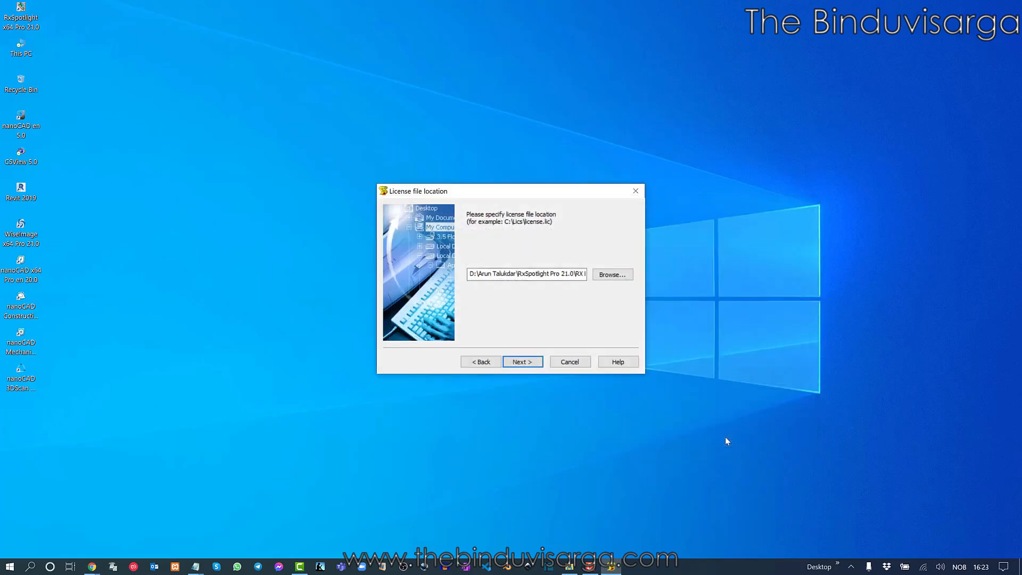
left_click(524, 362)
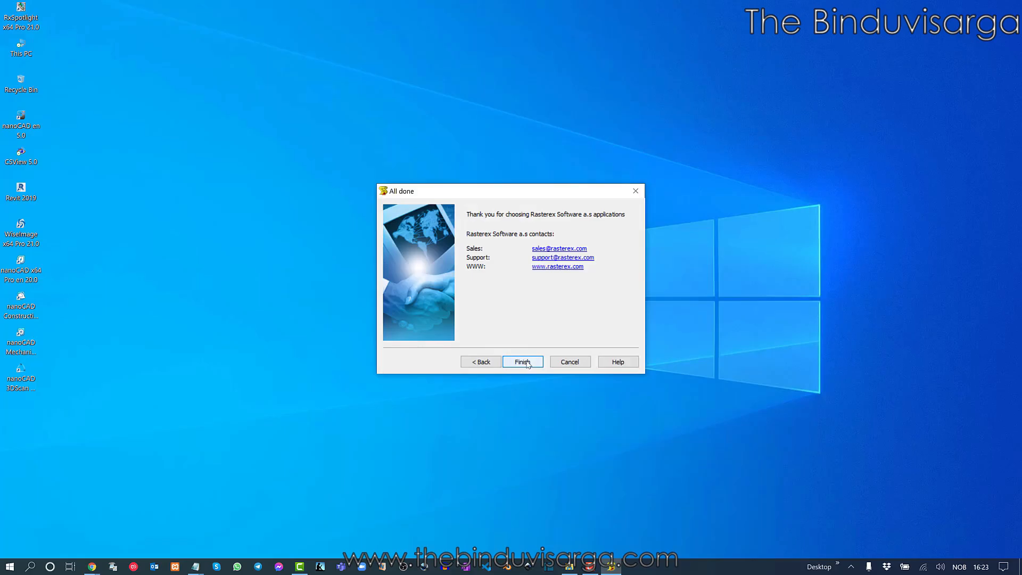
Close the Registration Wizard and open the RxSpotlight desktop shortcut's Properties
left_click(524, 362)
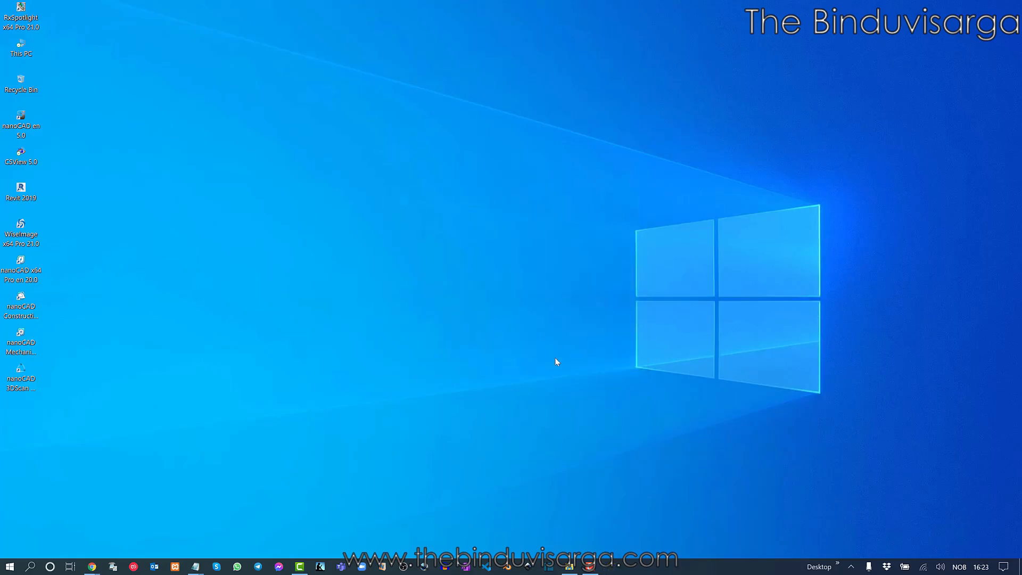
right_click(5, 19)
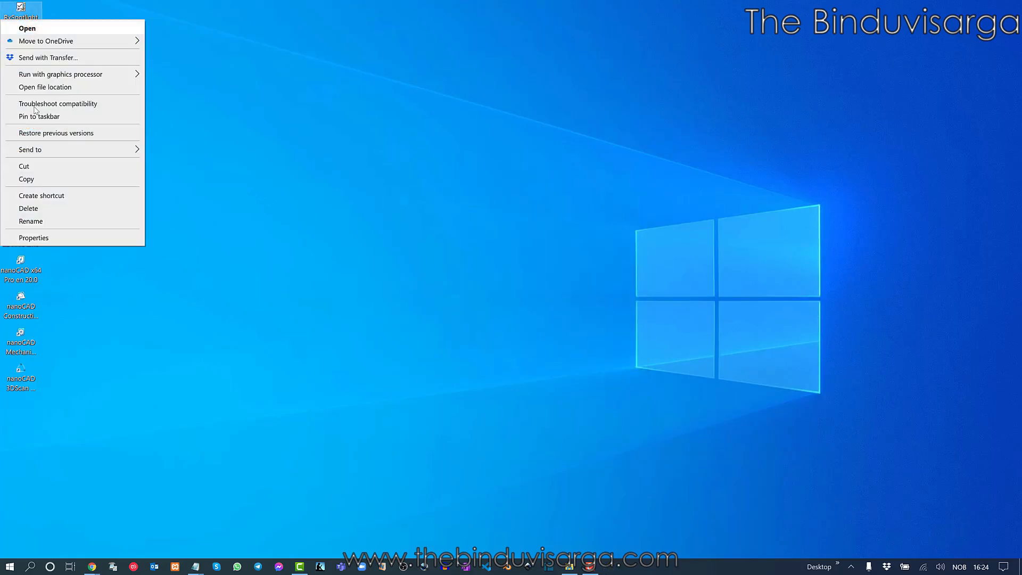
left_click(80, 242)
left_click_drag(169, 30, 462, 91)
Override high DPI scaling with System (Enhanced) and confirm the shortcut Properties
left_click(509, 117)
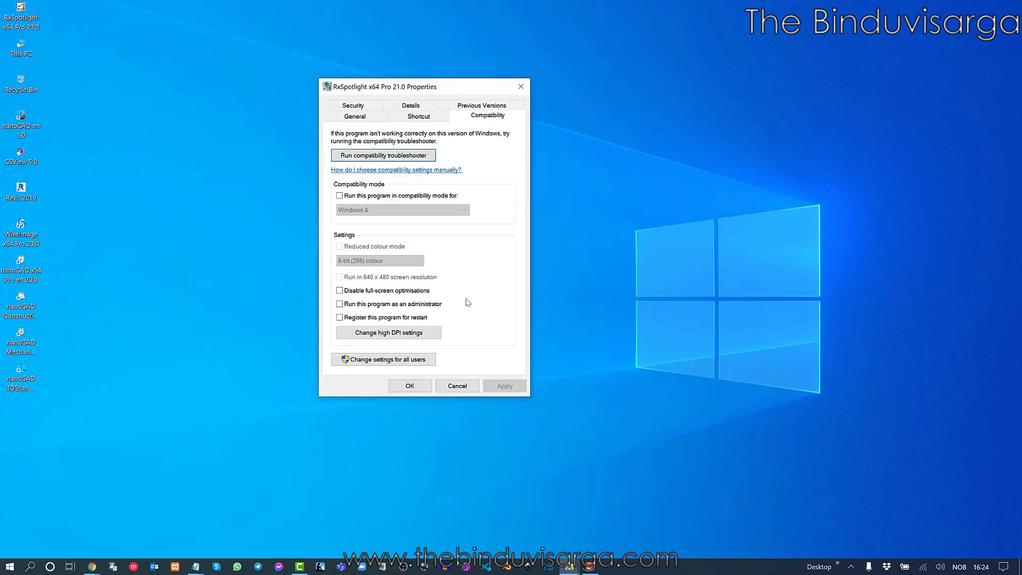
left_click(408, 333)
left_click(403, 301)
left_click(414, 319)
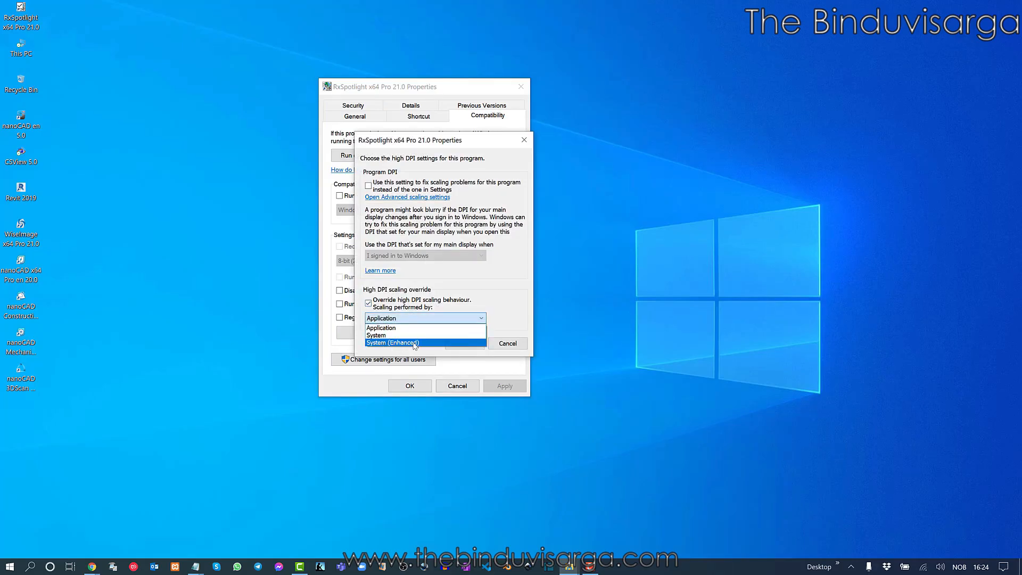
left_click(415, 343)
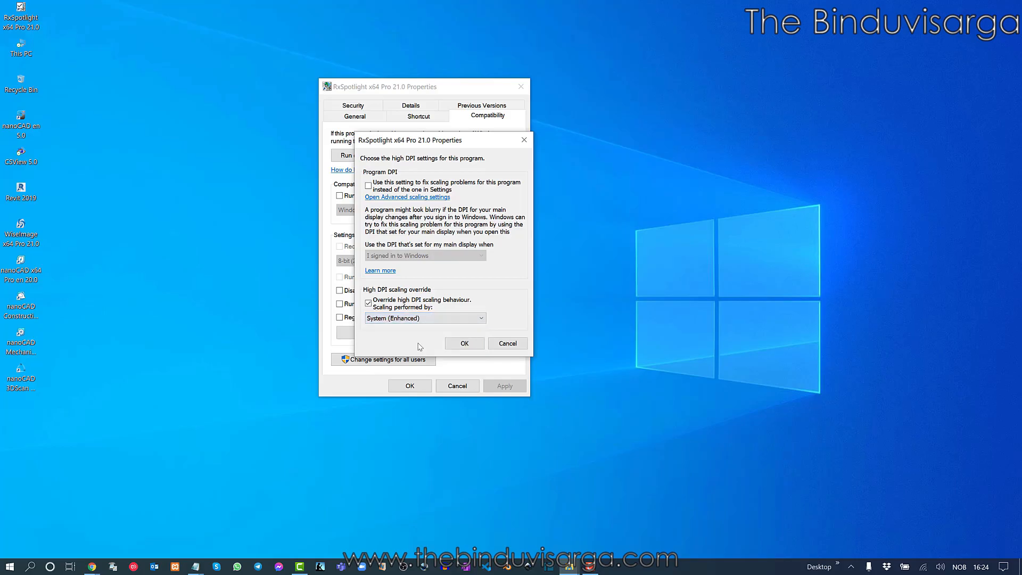
left_click(463, 344)
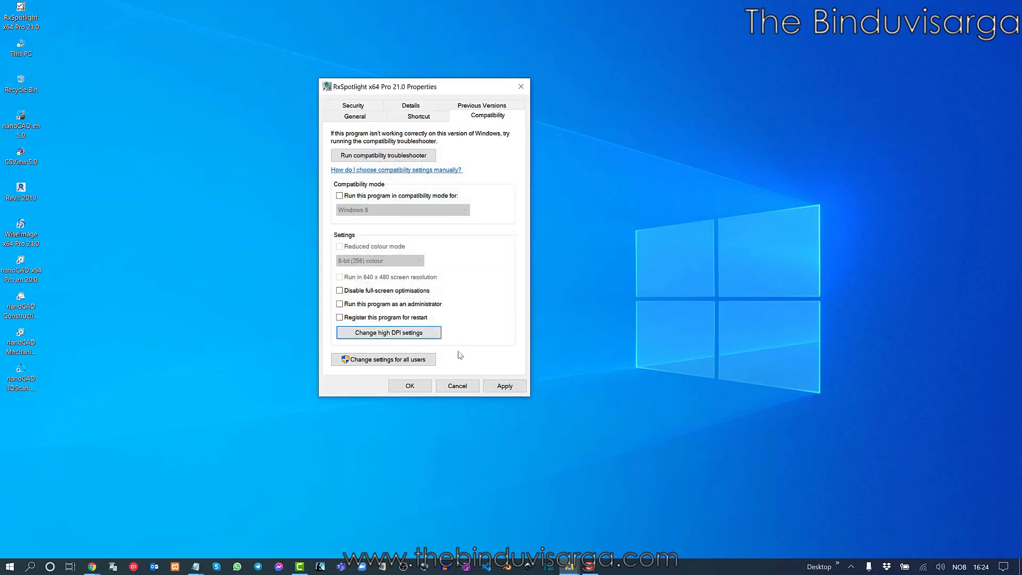
left_click(410, 386)
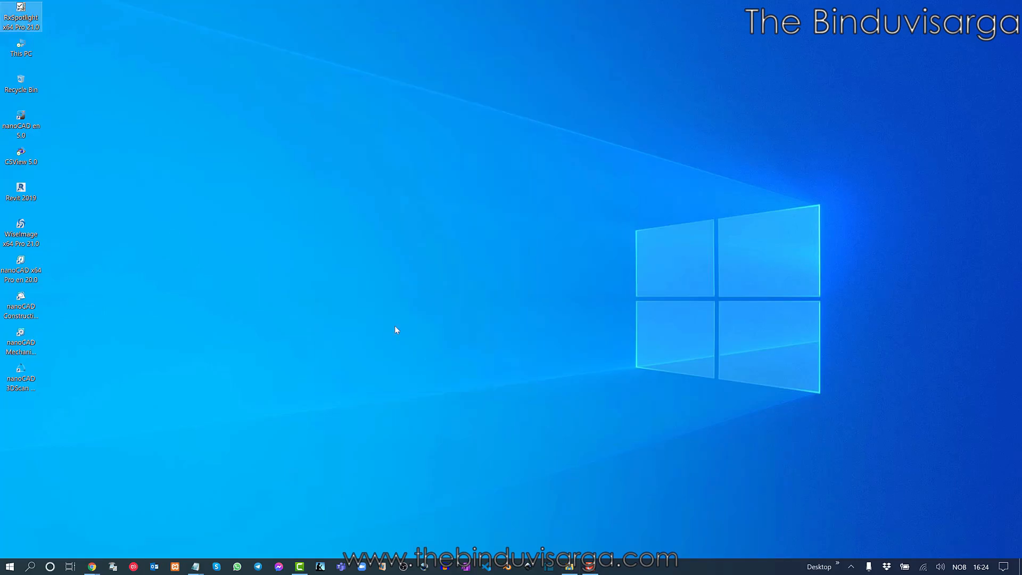
right_click(270, 139)
Launch RxSpotlight from the desktop, untick startup tips and update notifications, and close the tip
left_click(186, 174)
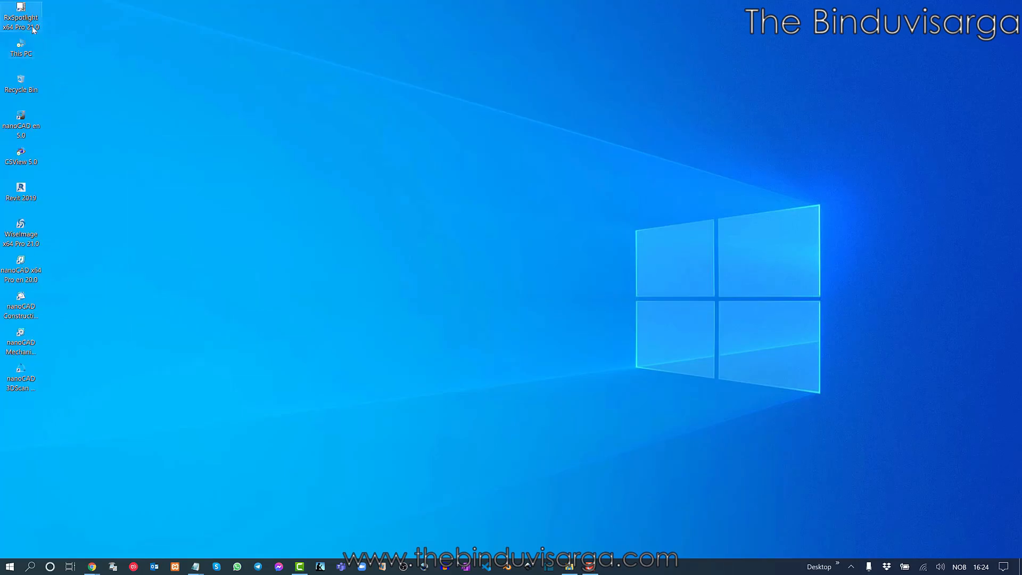
double_click(22, 15)
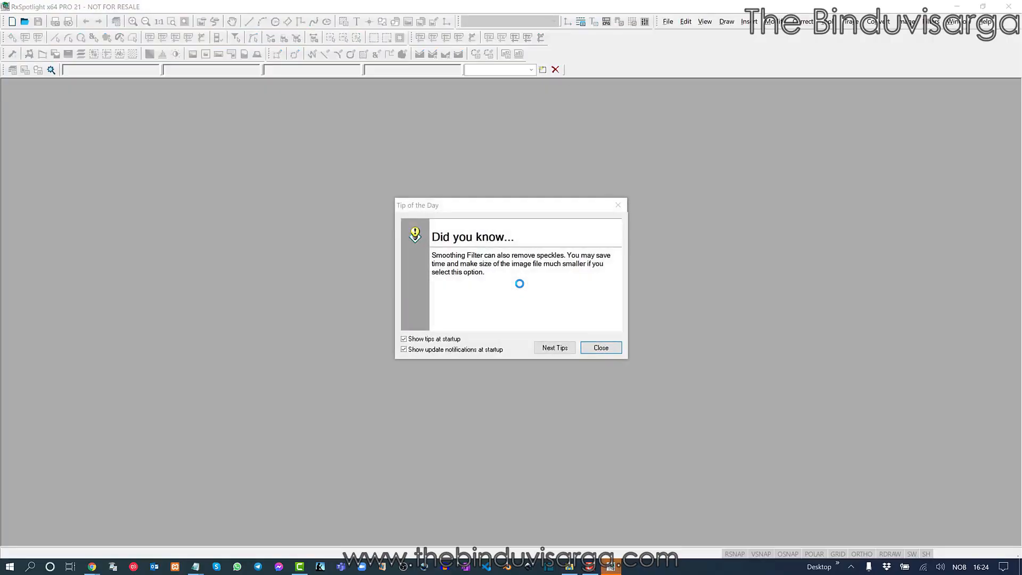
left_click(469, 350)
left_click(446, 339)
left_click(615, 351)
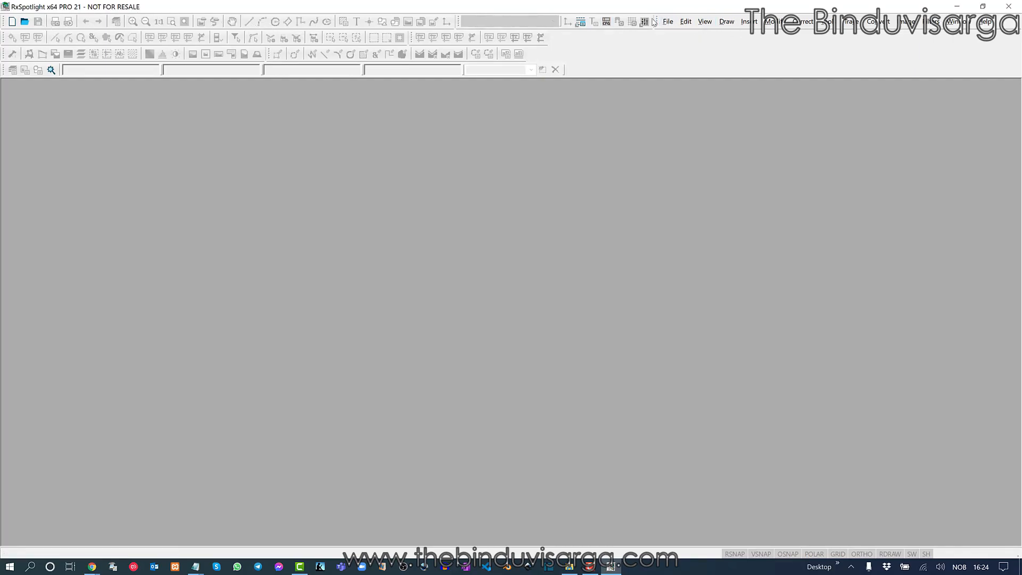
Move the menu bar left, show Inspector and command line, and create new drawing Untitled0
left_click_drag(657, 22, 18, 24)
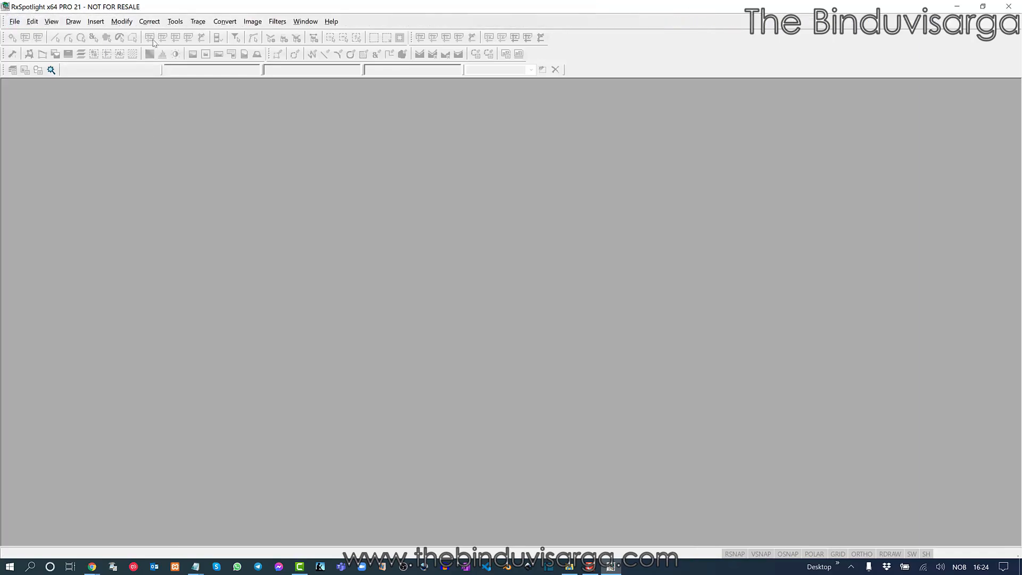
left_click(175, 22)
left_click(178, 36)
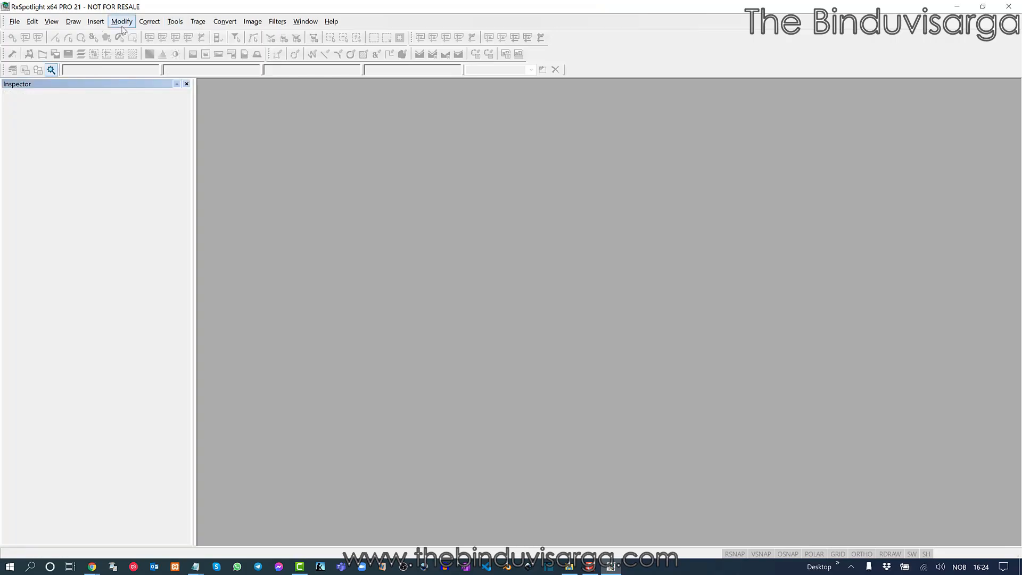
left_click(51, 21)
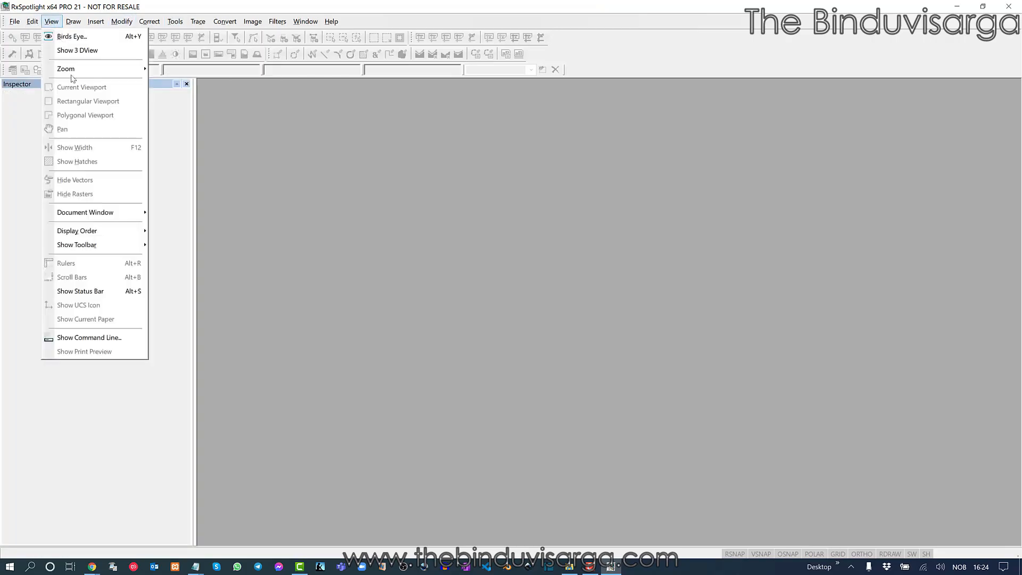
left_click(110, 338)
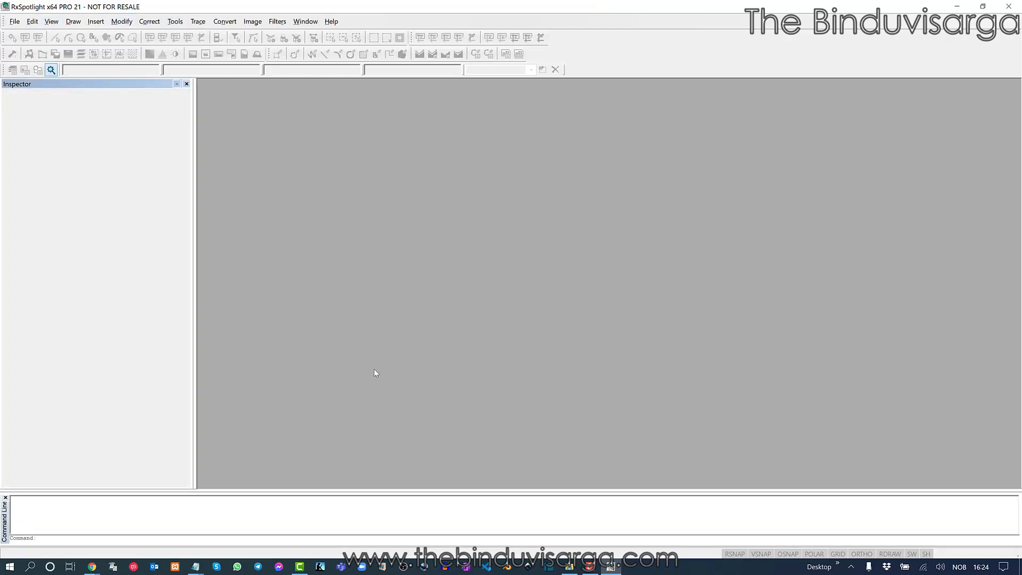
left_click(14, 22)
left_click(16, 32)
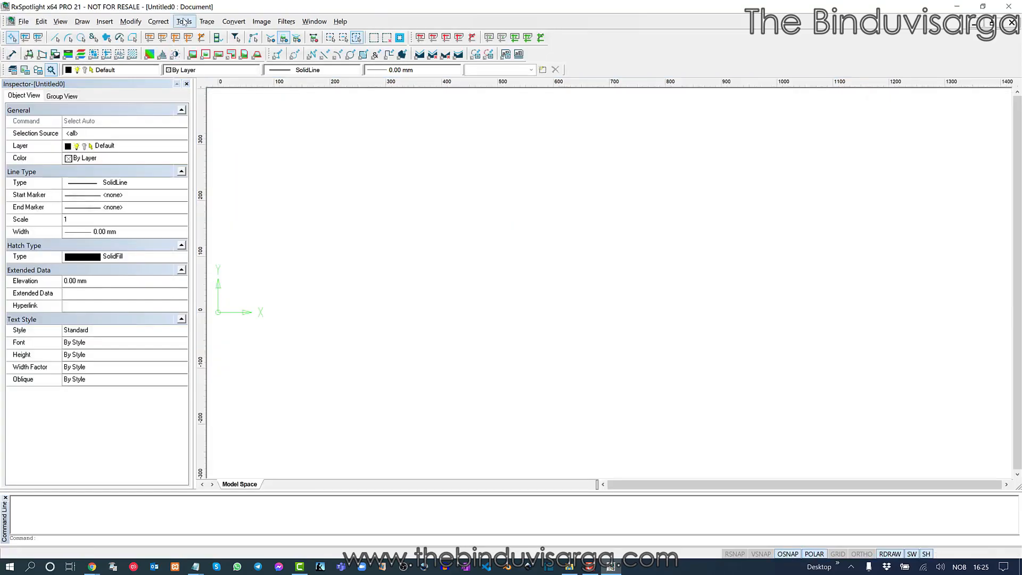
Open Preferences and set the Cursor > Crosshair size to 5%
left_click(184, 21)
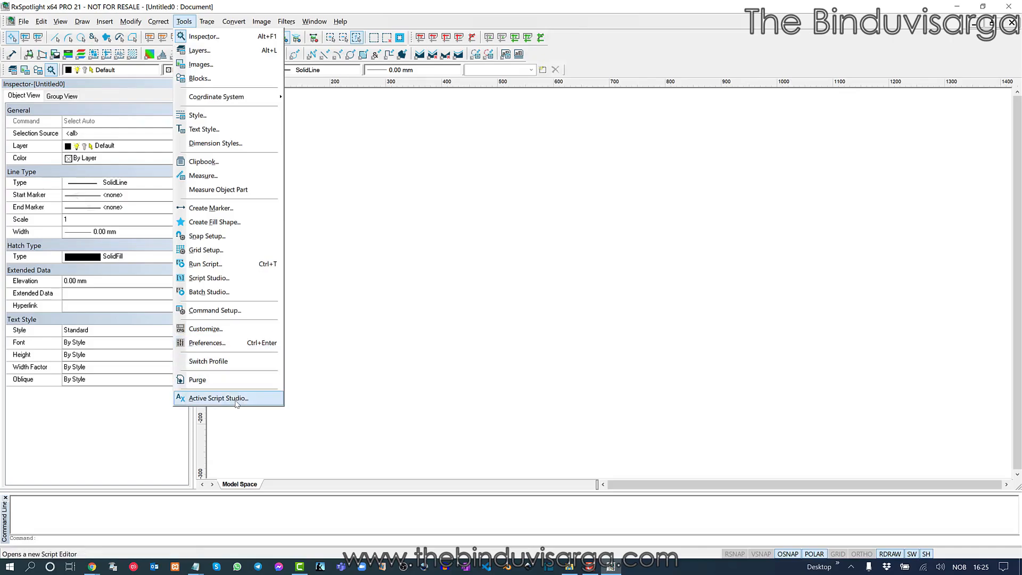
left_click(230, 345)
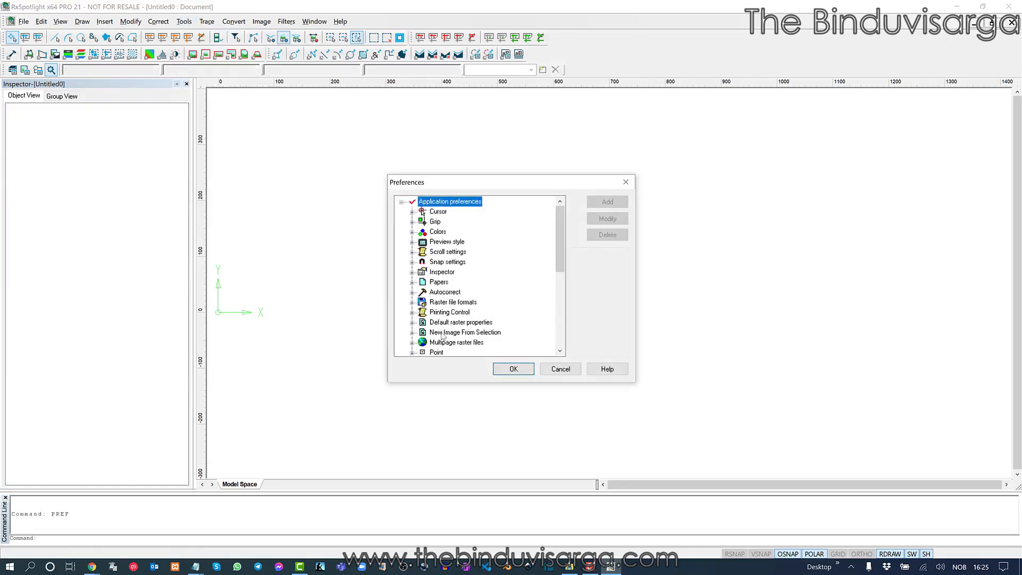
left_click(412, 212)
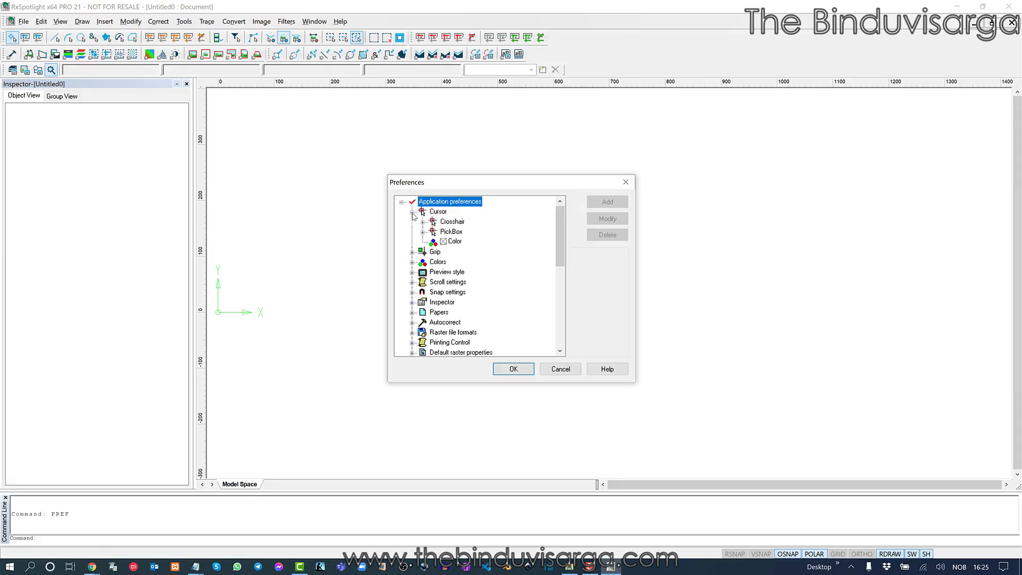
left_click(423, 221)
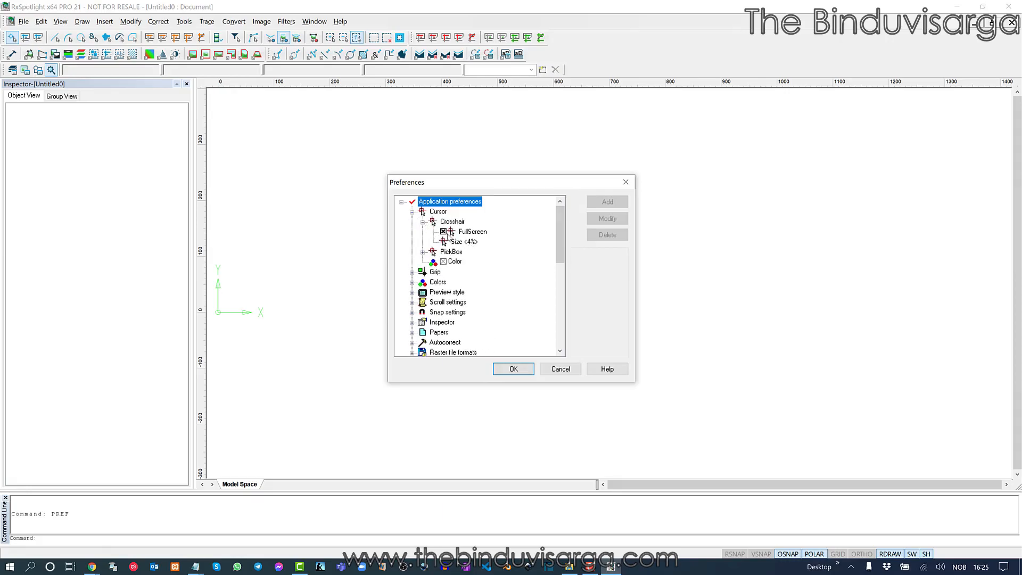
left_click(444, 233)
left_click(457, 242)
left_click(457, 242)
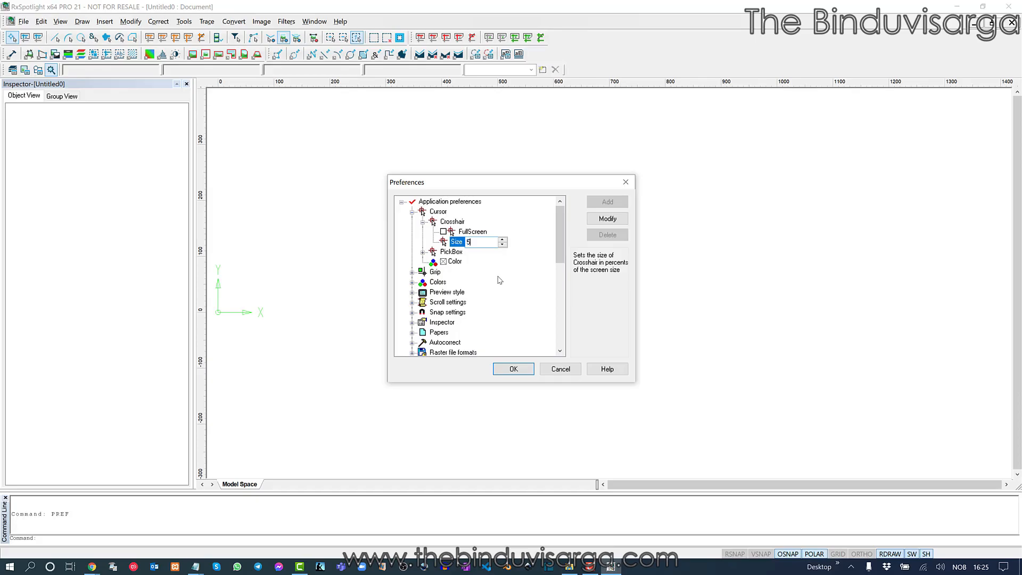
type("5")
Set the PickBox size to 10 pixels
left_click(423, 253)
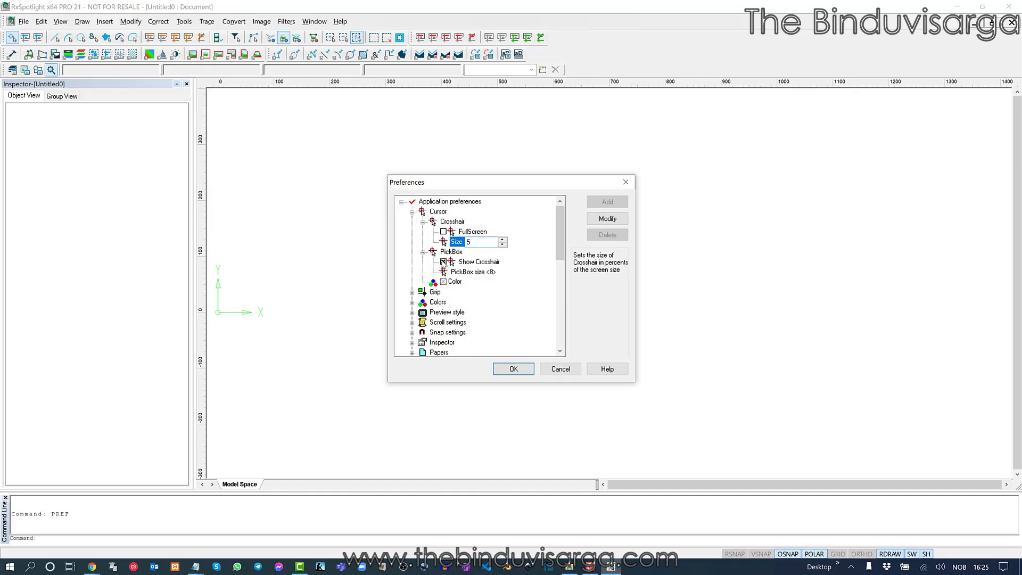
left_click(444, 262)
left_click(499, 274)
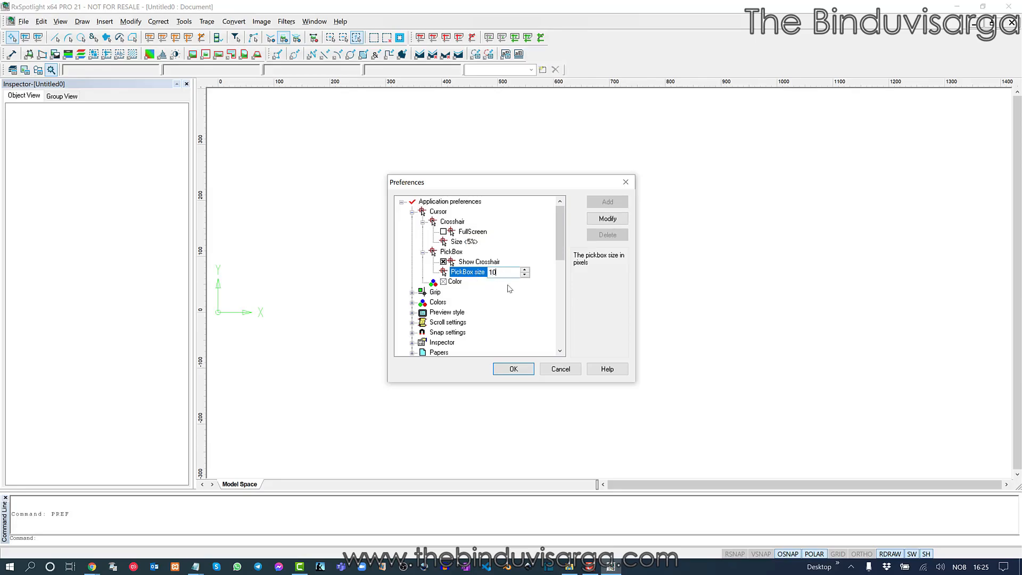
left_click_drag(555, 237, 520, 352)
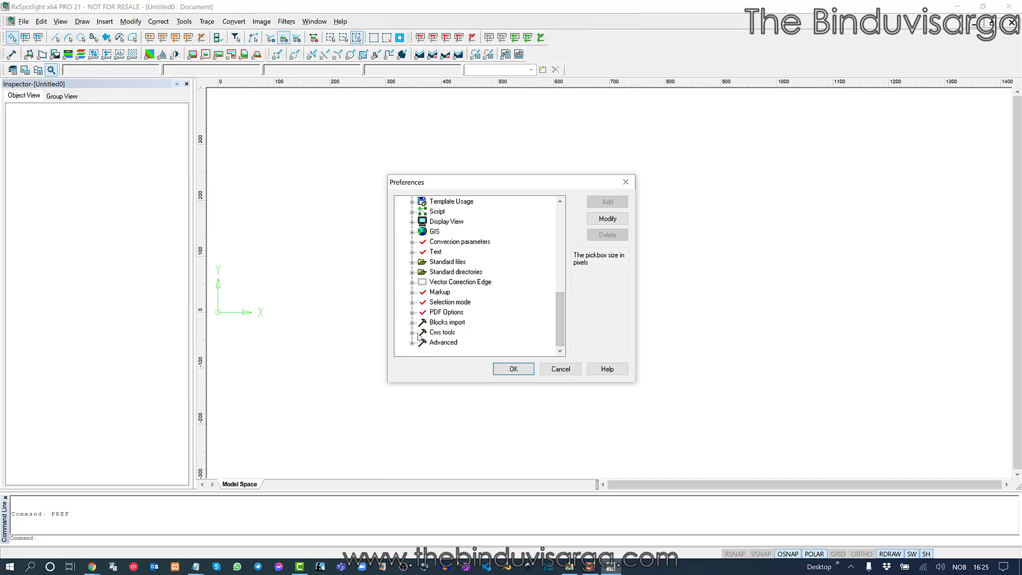
Enable the new selection style, set Import PDF to 300 dpi, and apply the preferences
left_click(413, 303)
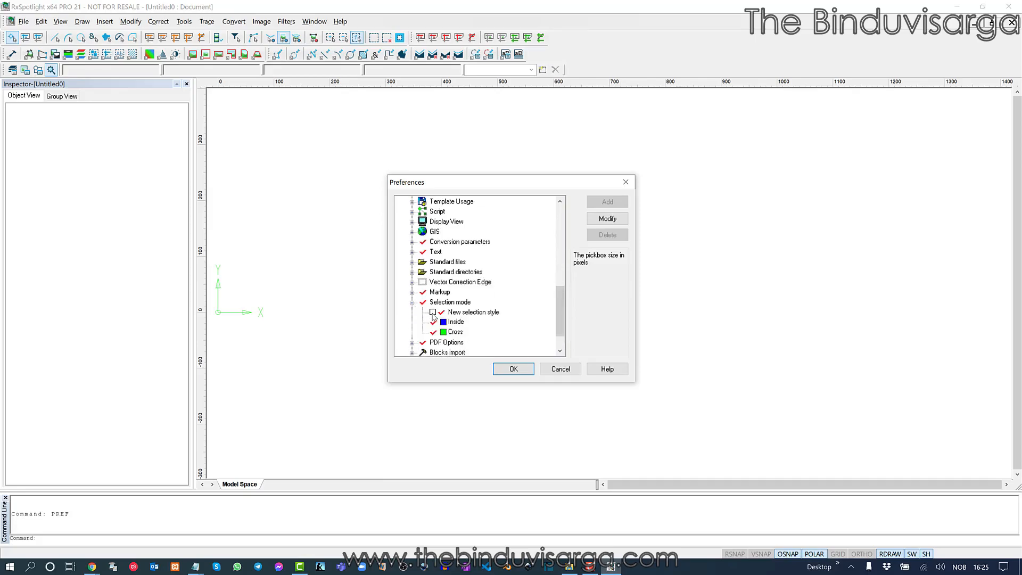
left_click(433, 313)
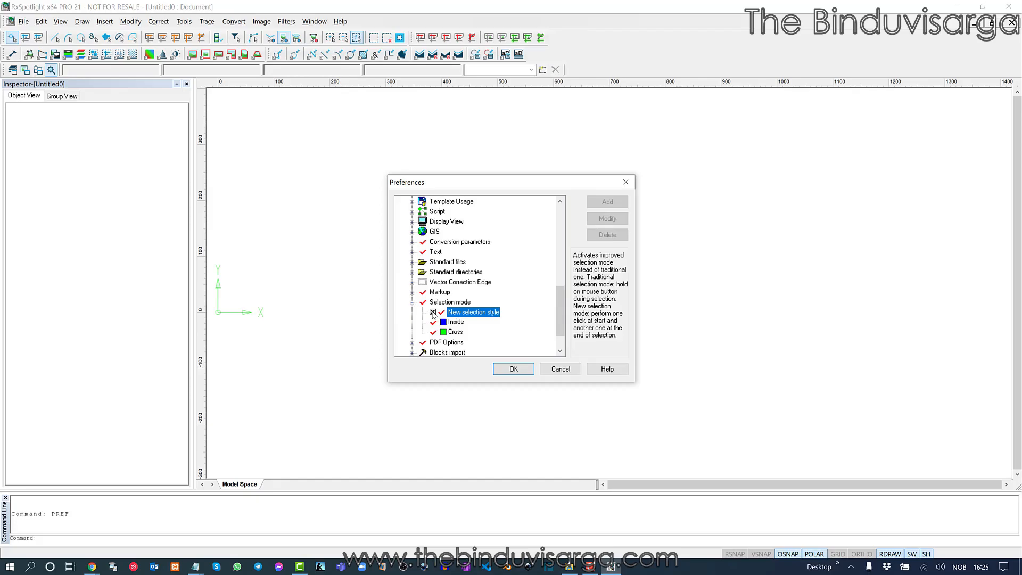
left_click(413, 313)
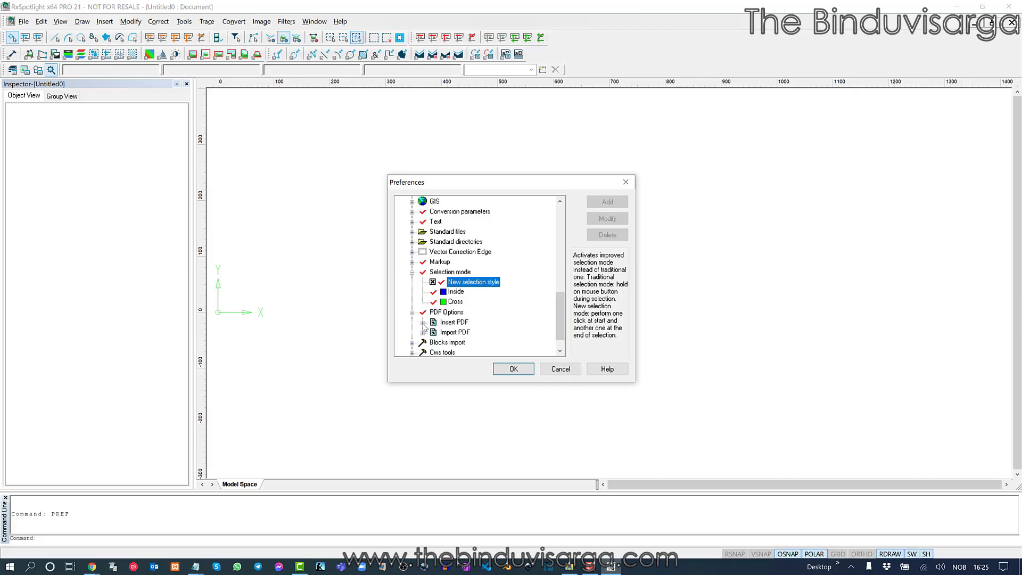
left_click(423, 332)
scroll(481, 318, "down", 1)
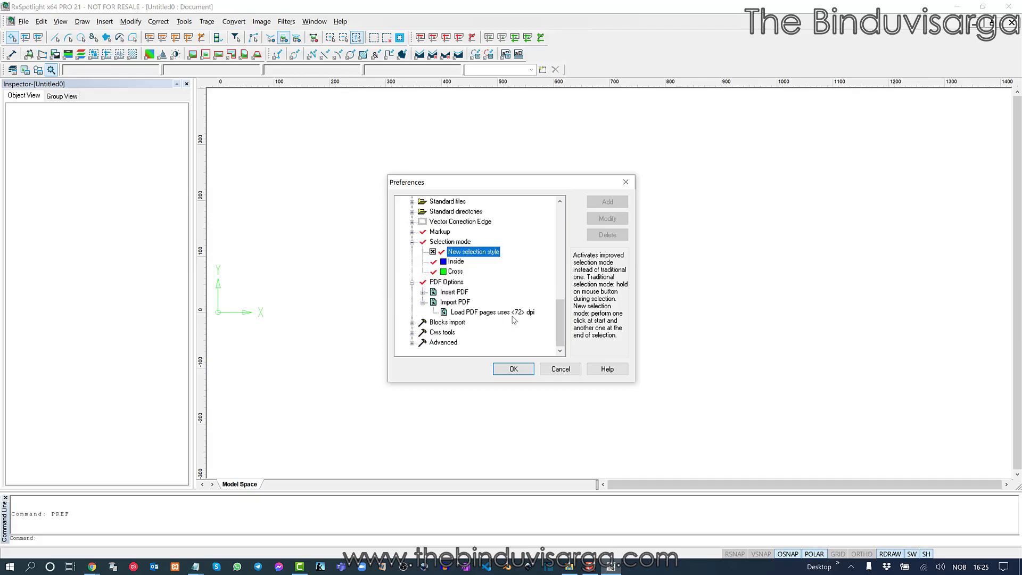
left_click(518, 314)
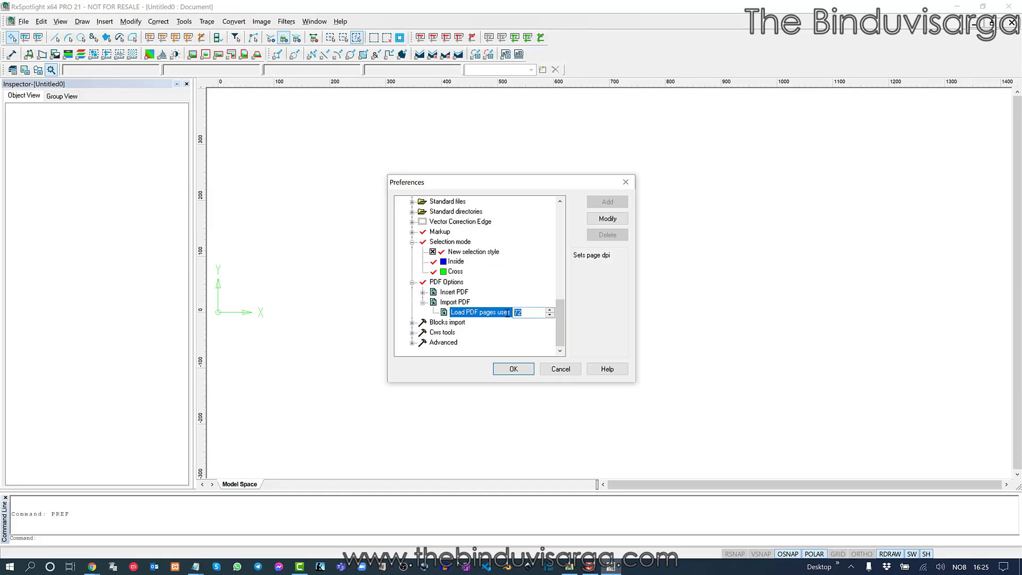
type("300")
left_click(514, 369)
left_click_drag(491, 236, 518, 297)
left_click_drag(609, 269, 544, 254)
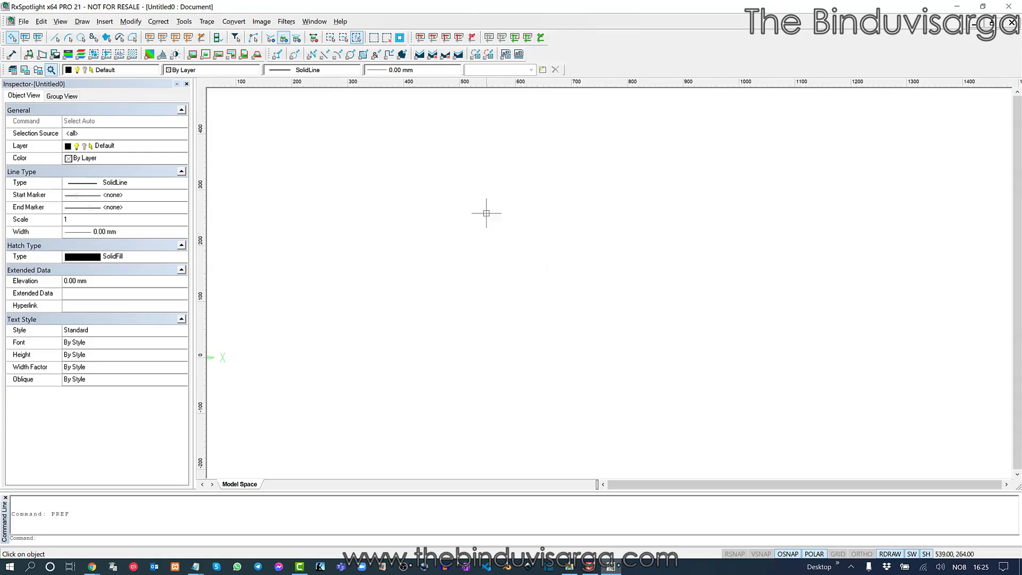